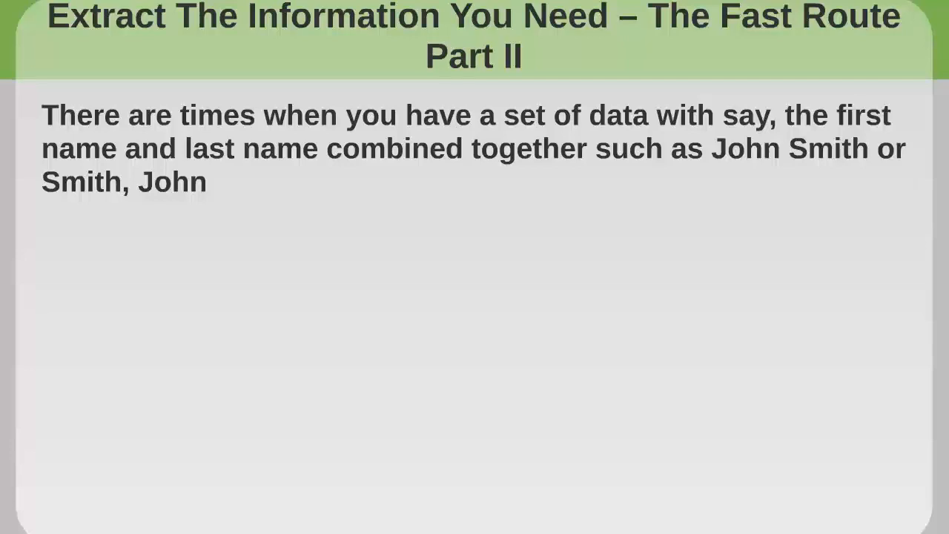
key(Right)
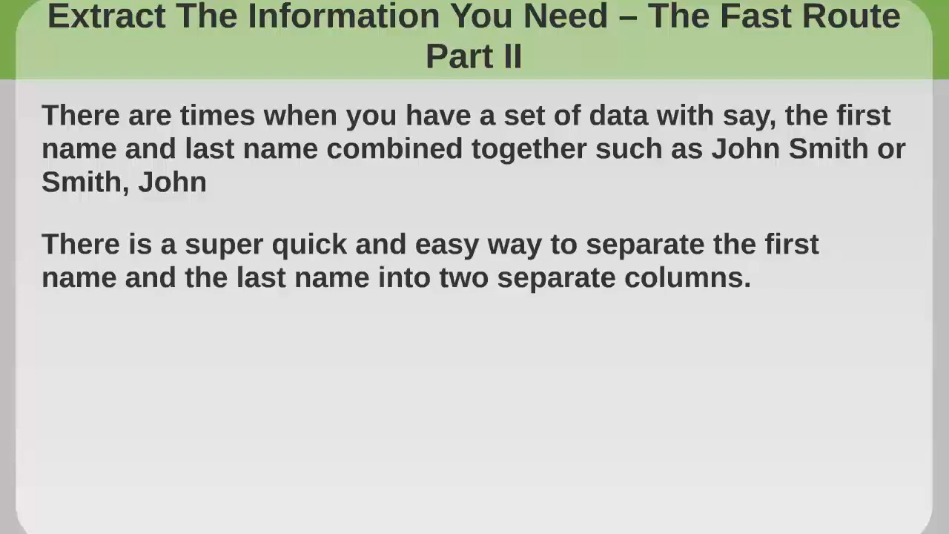
key(Right)
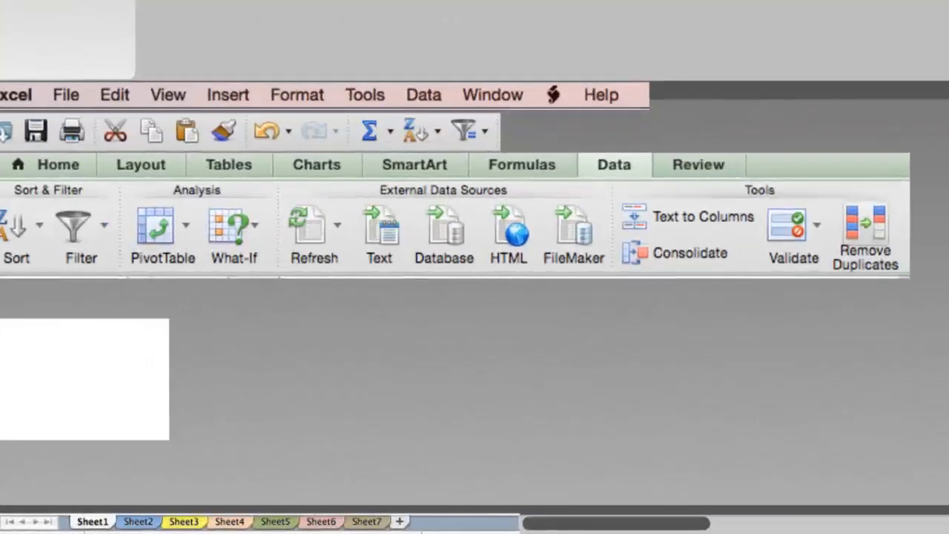
click(550, 519)
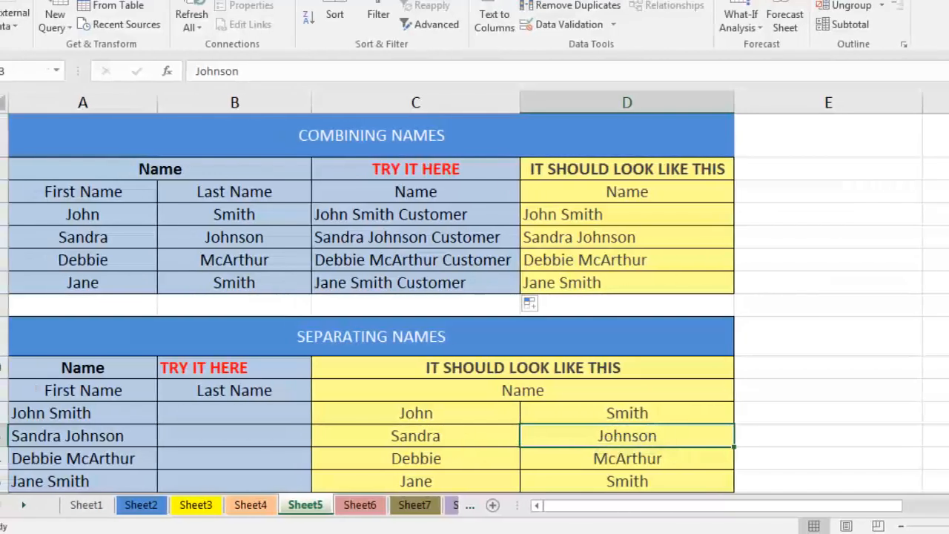
- Split the full names in A12:A15 into two columns with Text to Columns, delimited by spaces, replacing the existing data
scroll(380, 361, down, 3)
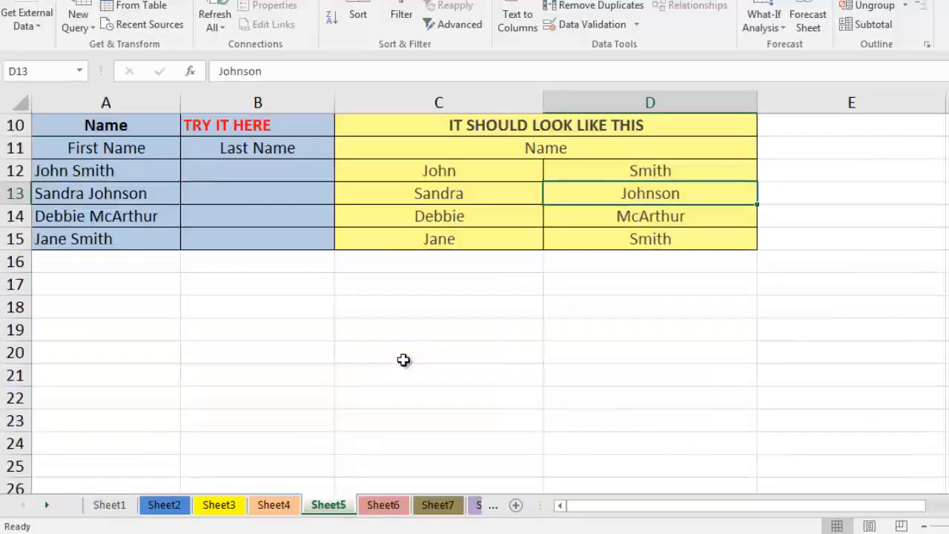
scroll(403, 359, up, 1)
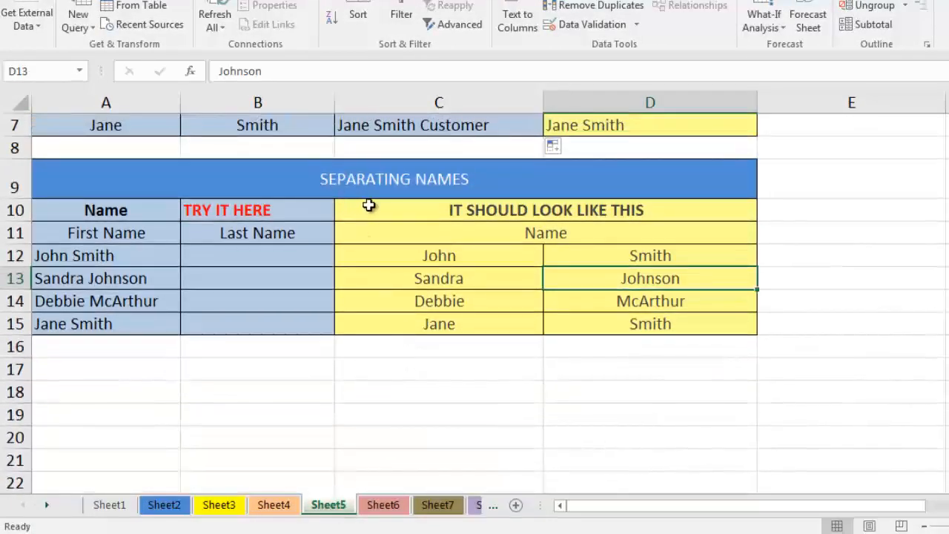
click(188, 255)
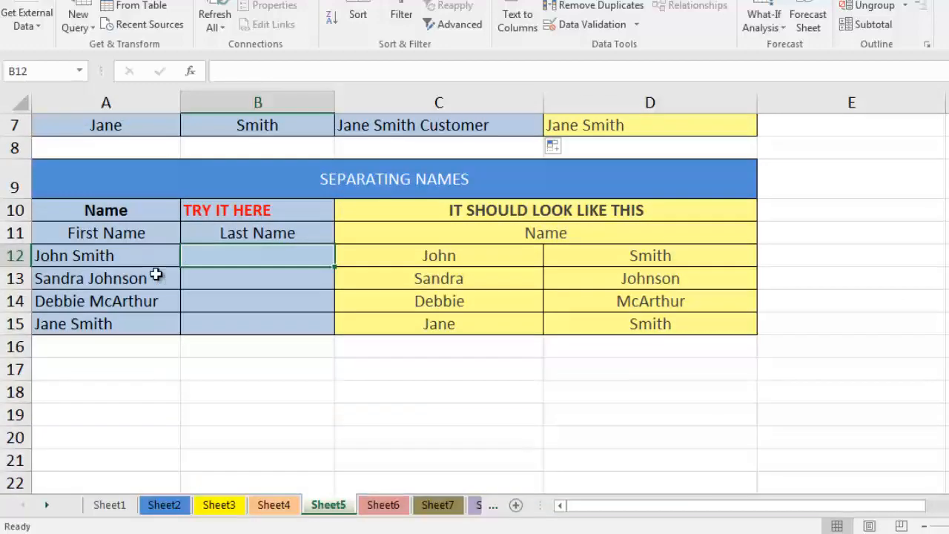
drag(118, 256, 107, 324)
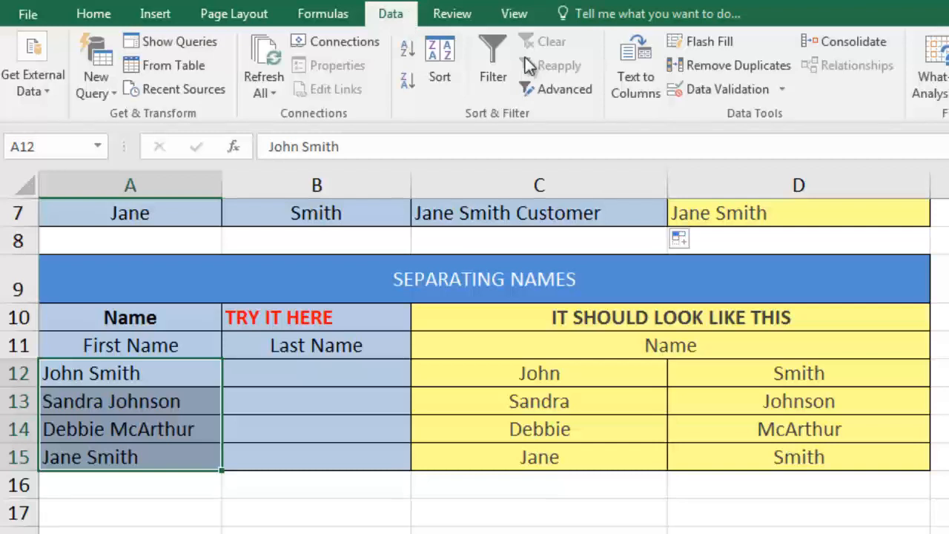
click(626, 78)
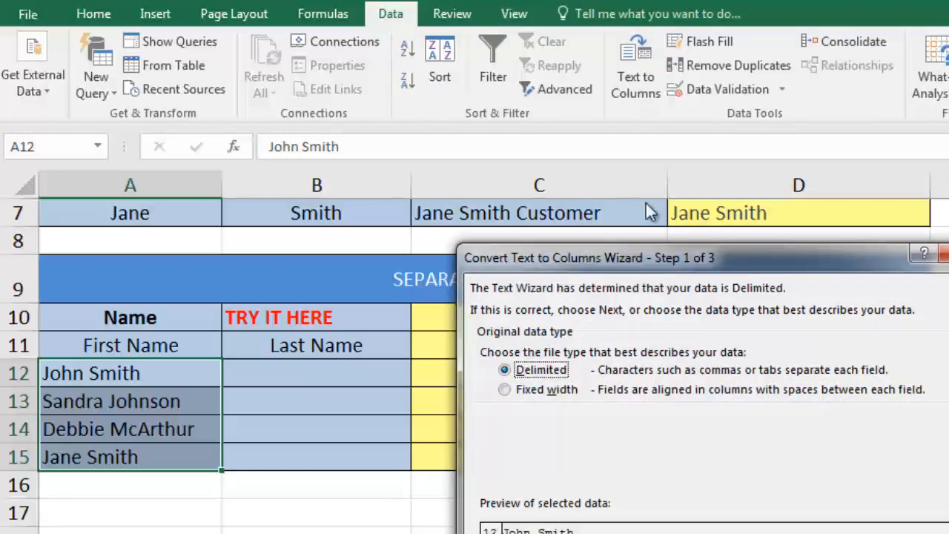
drag(656, 252, 613, 146)
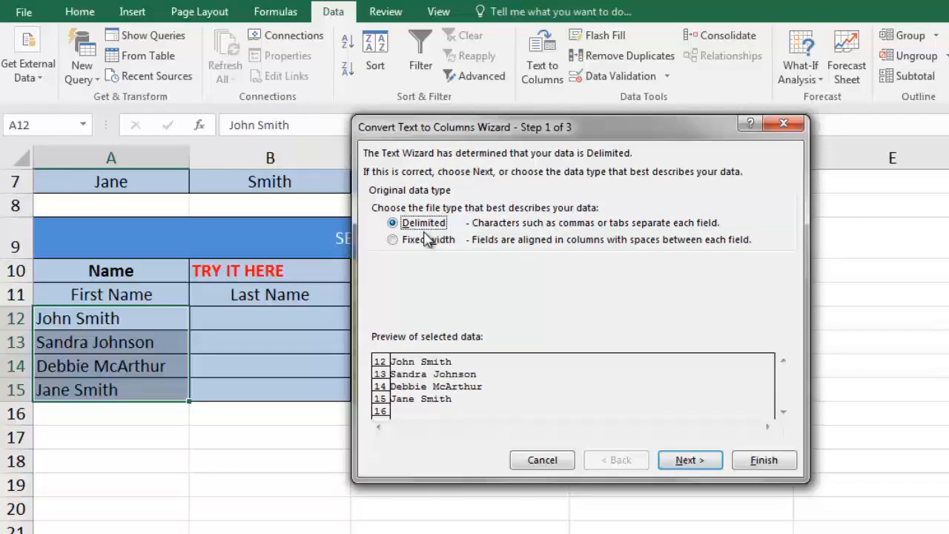
click(429, 239)
click(423, 223)
click(674, 466)
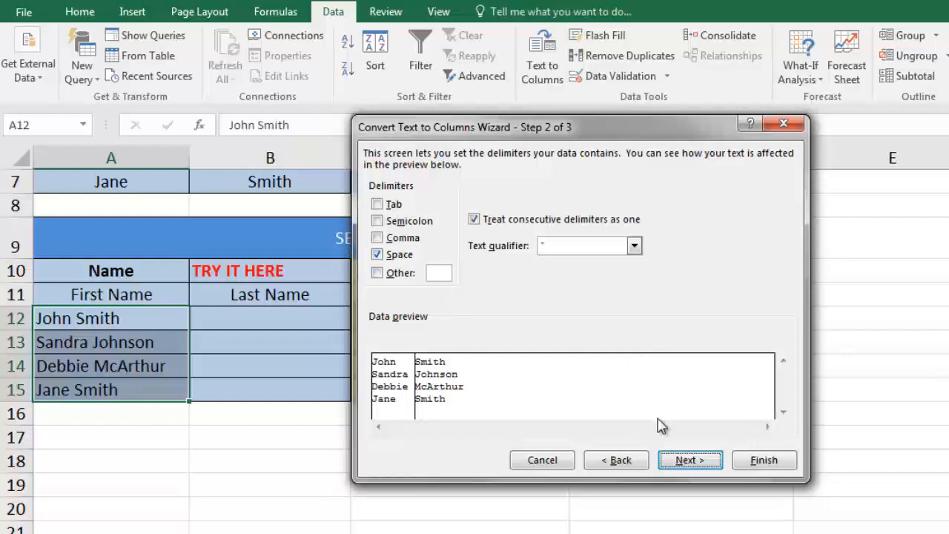
click(684, 459)
click(774, 459)
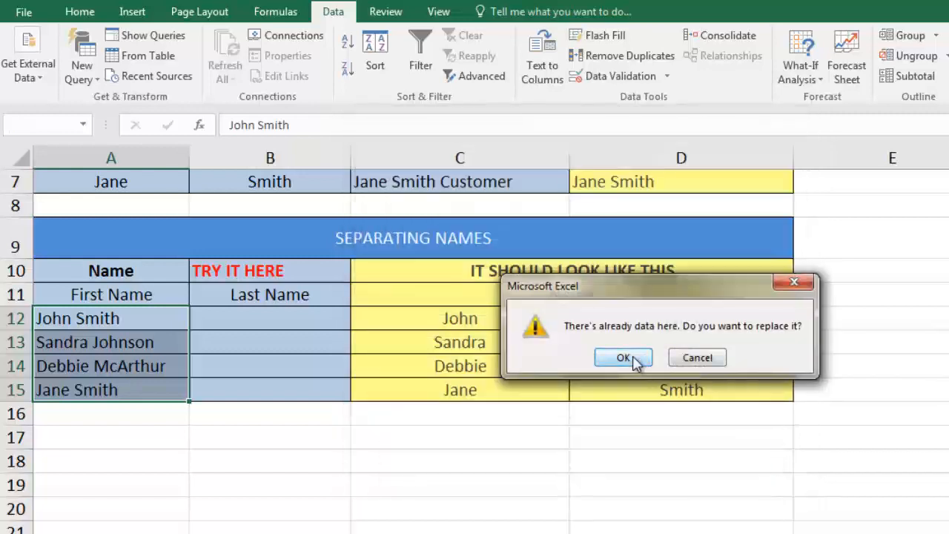
click(622, 358)
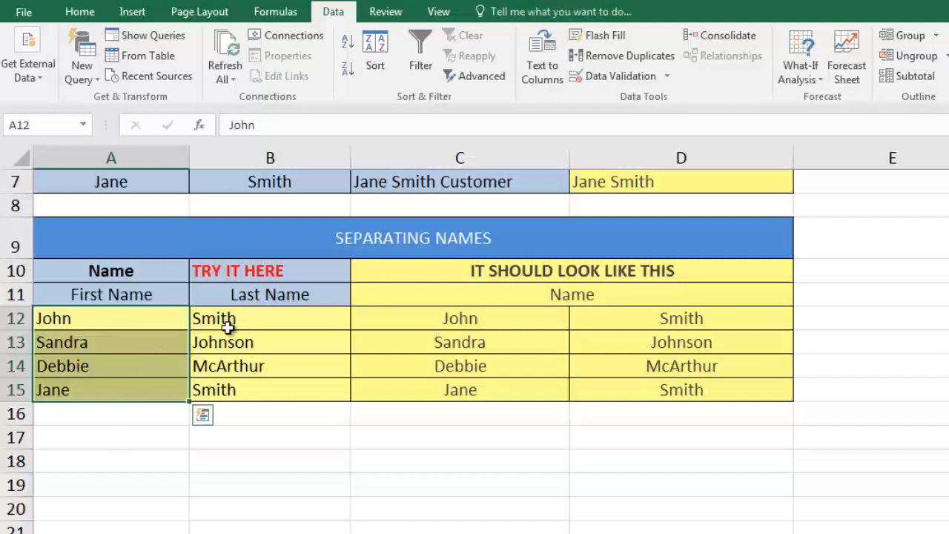
- Undo the space-delimited split and split A12:A15 again with Text to Columns, using a fixed-width break after the sixth character
key(ctrl+z)
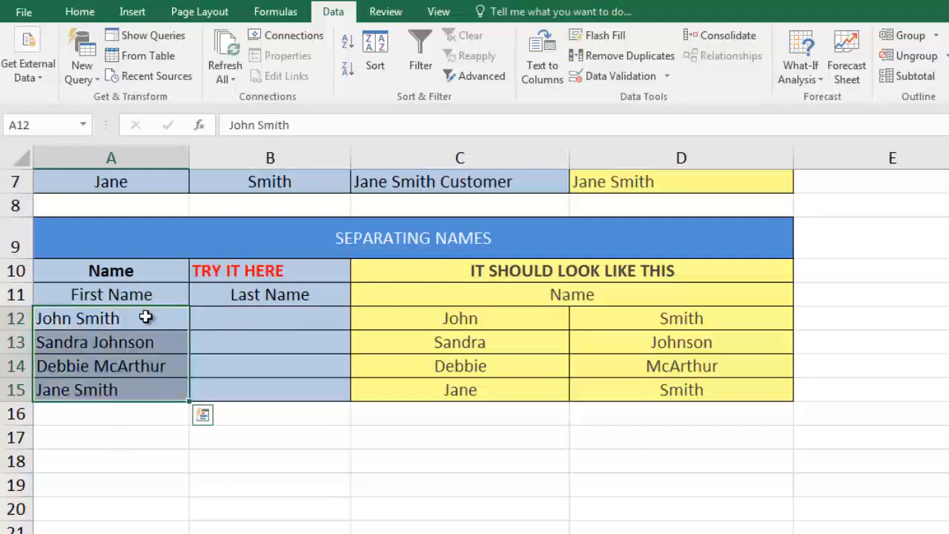
shift+click(131, 389)
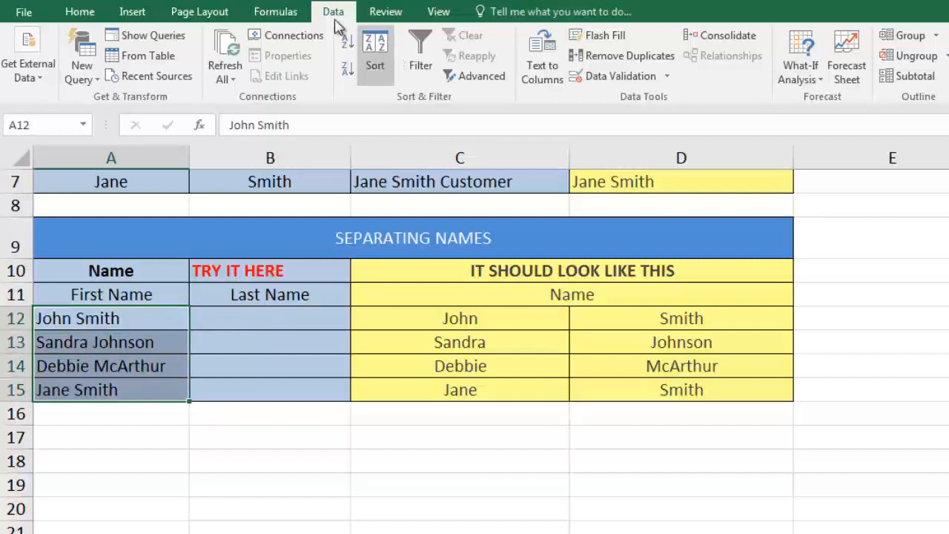
click(538, 47)
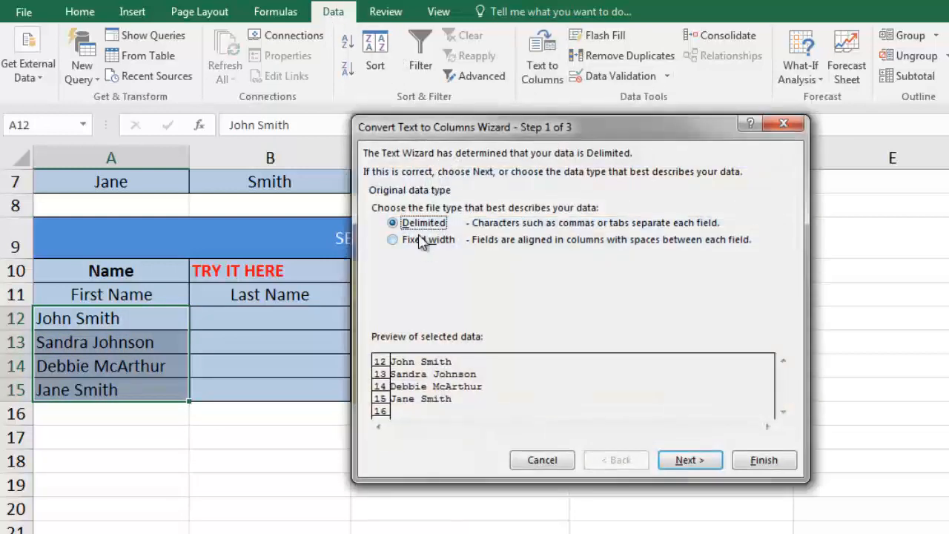
click(412, 239)
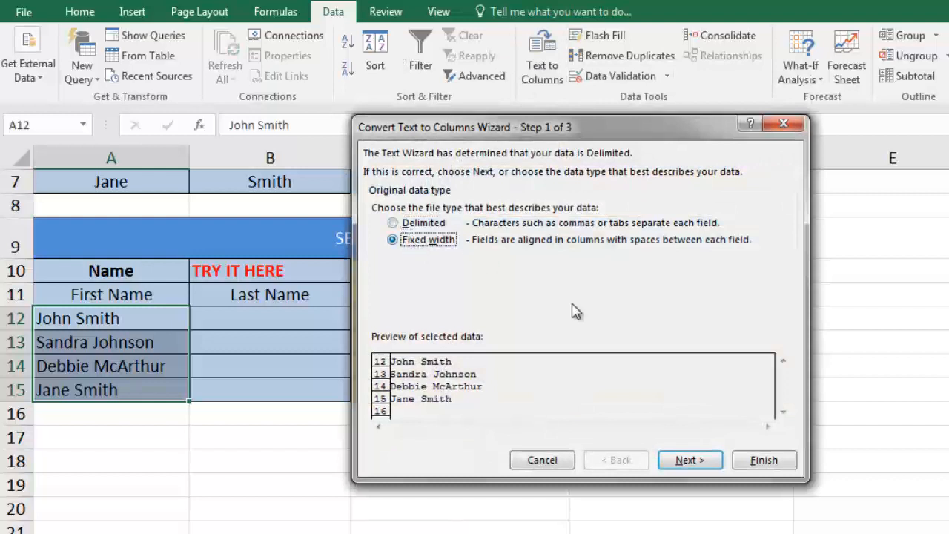
click(665, 461)
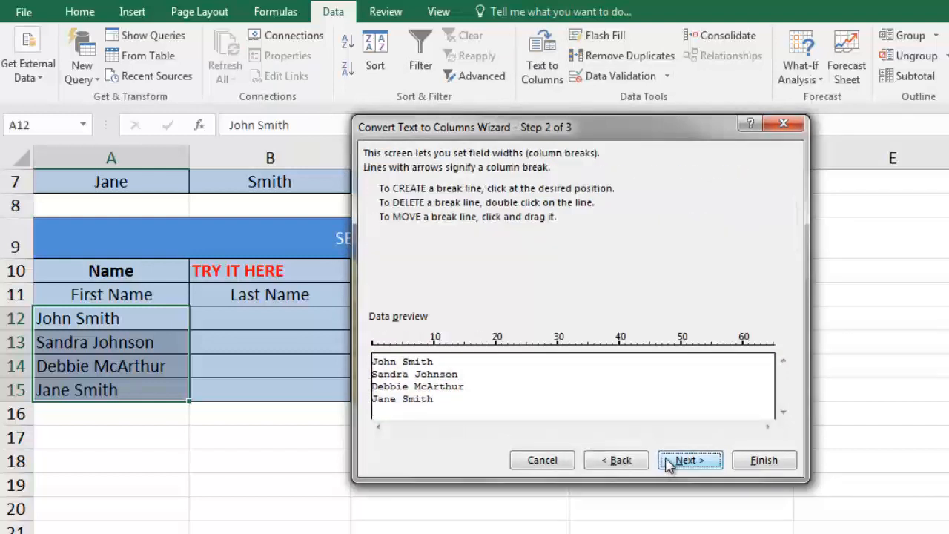
click(415, 341)
drag(415, 342, 412, 344)
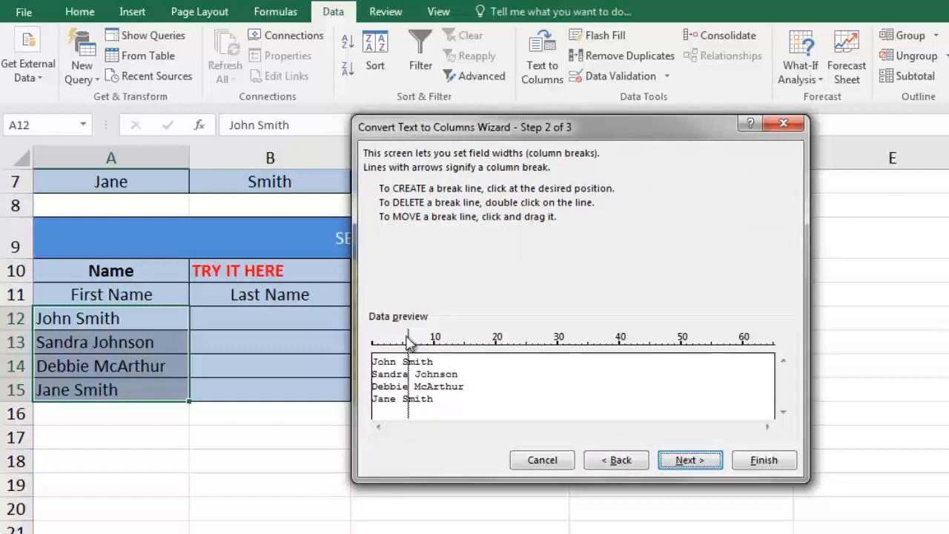
click(689, 460)
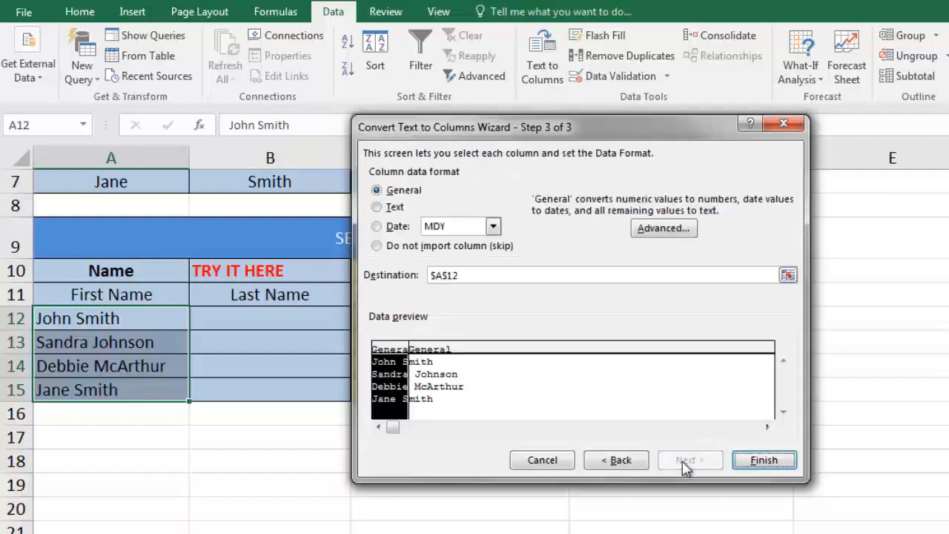
click(762, 461)
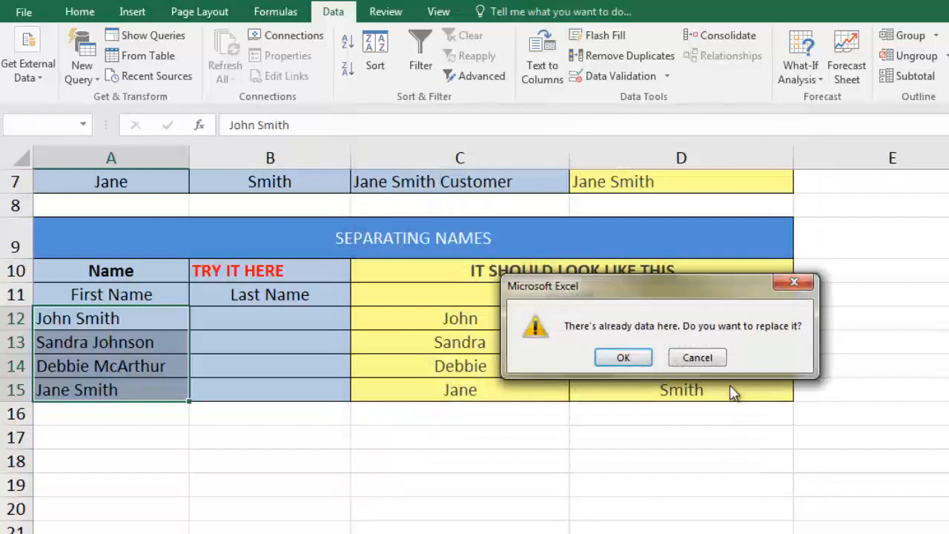
click(620, 359)
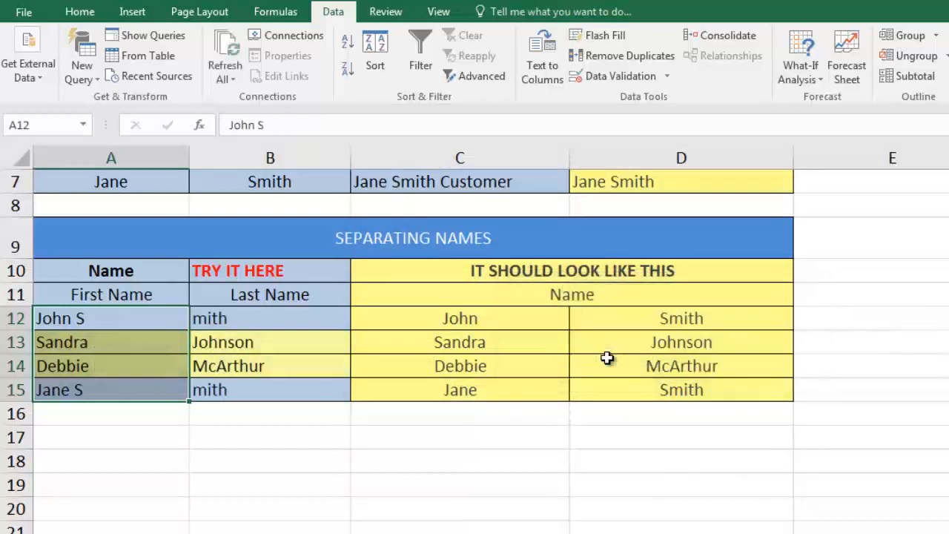
- Undo the fixed-width split of the names in the Separating Names table
click(231, 318)
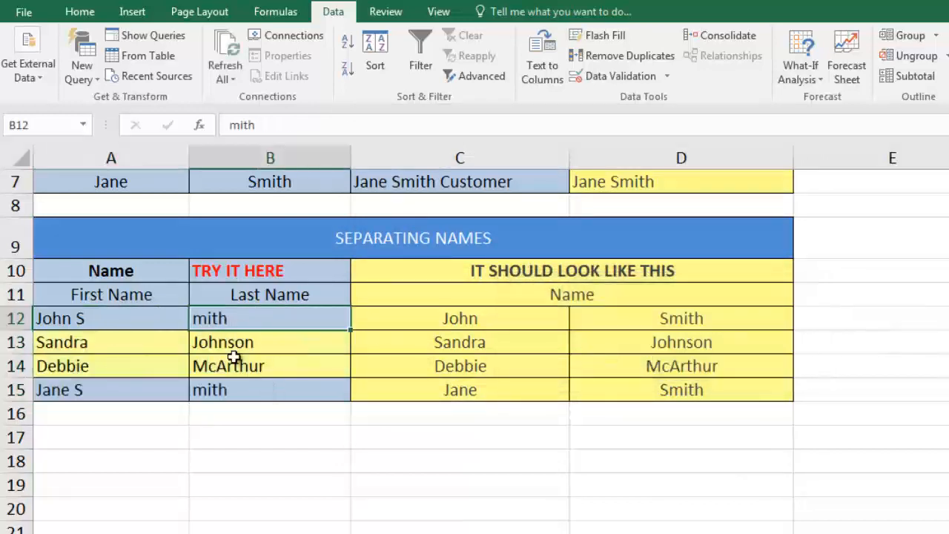
click(99, 316)
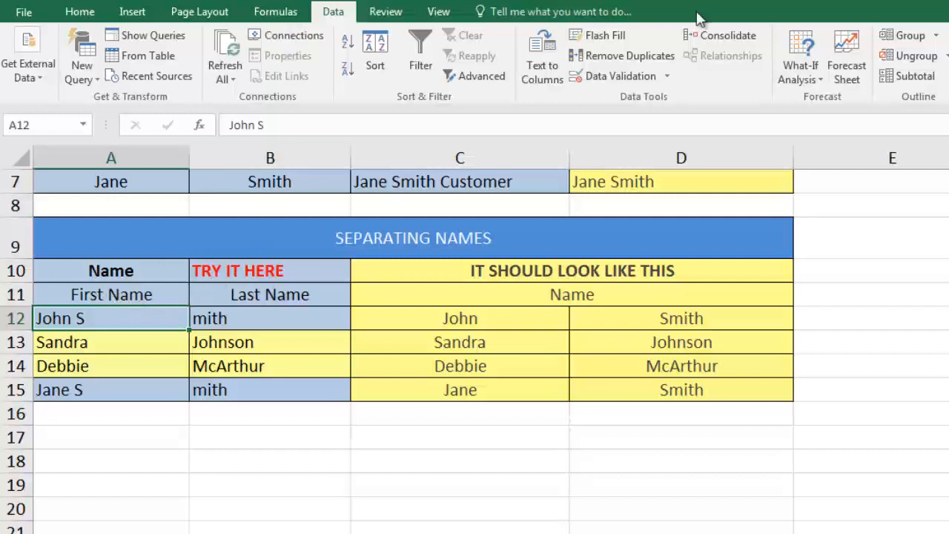
key(ctrl+z)
key(ctrl+z)
- Enter the numbers 12345, 44444, 35647 and 99953 in cells A19 to A22 below the names table
click(110, 445)
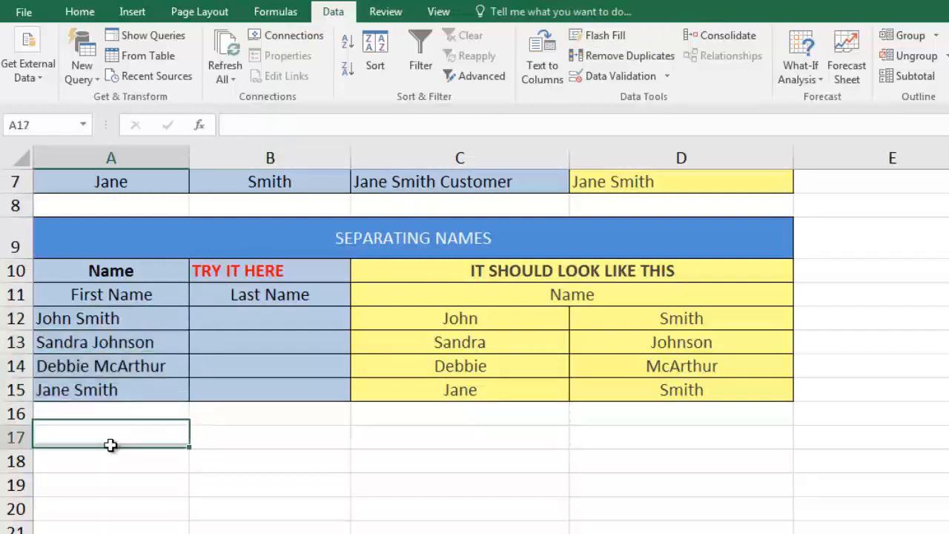
scroll(113, 423, down, 1)
click(116, 398)
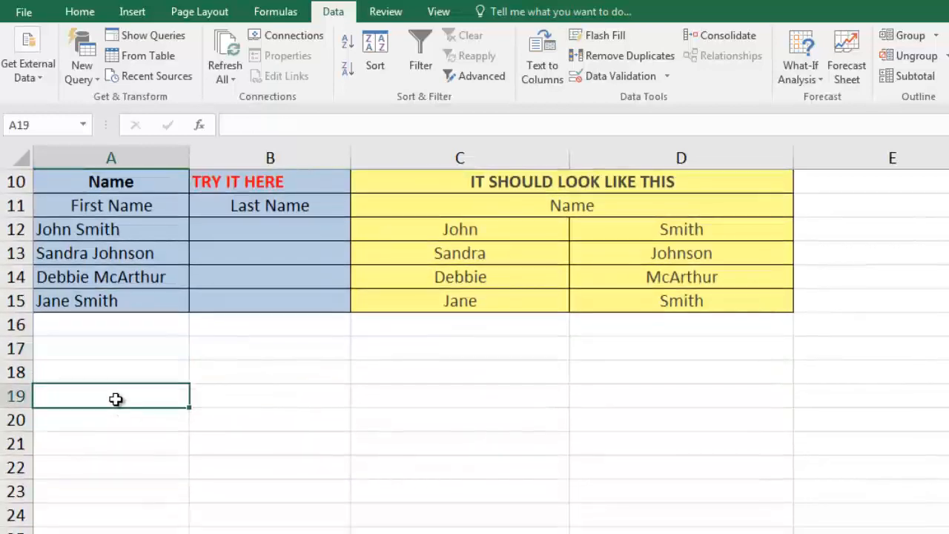
text(12345)
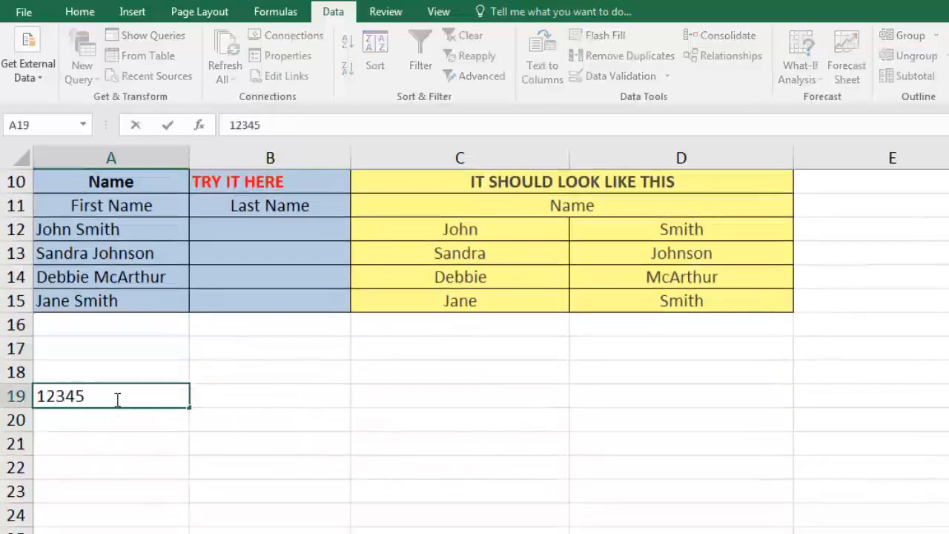
key(Return)
text(44444)
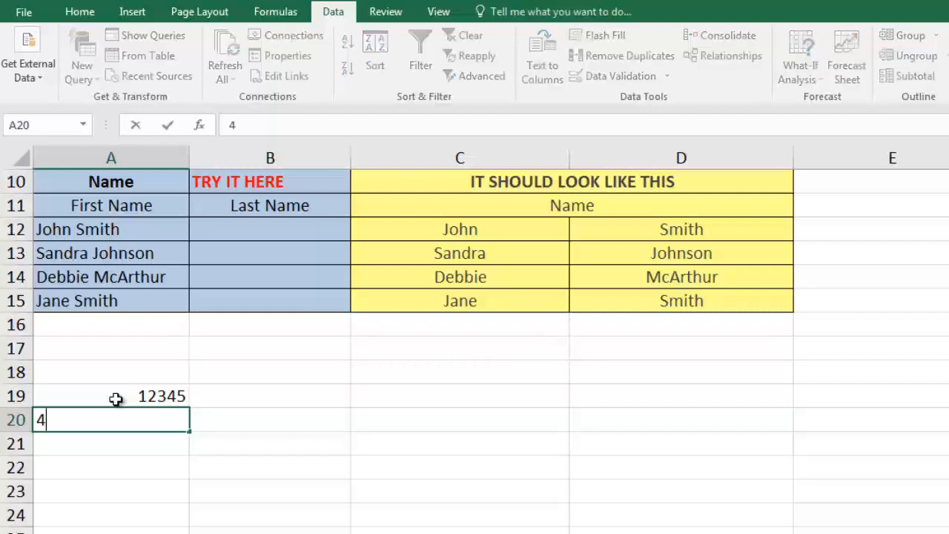
key(Return)
text(3)
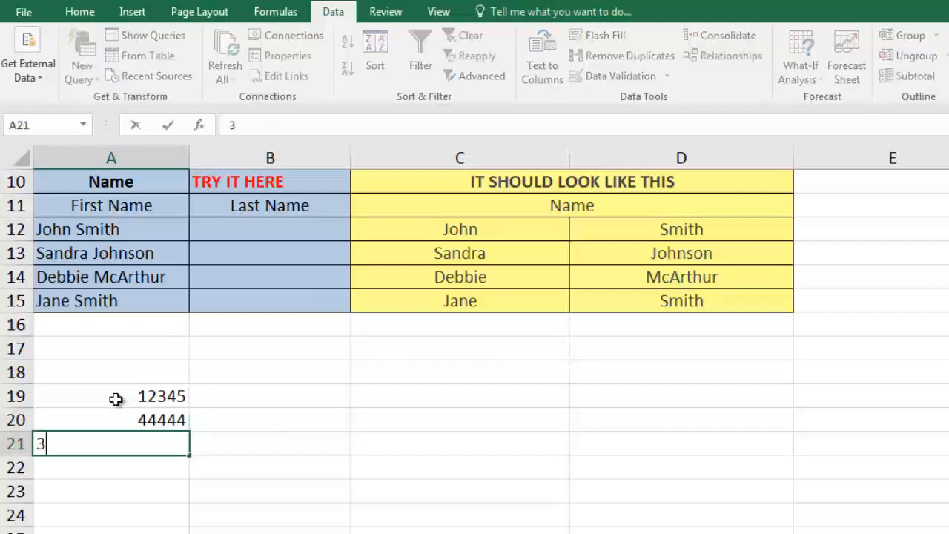
text(5647)
key(Return)
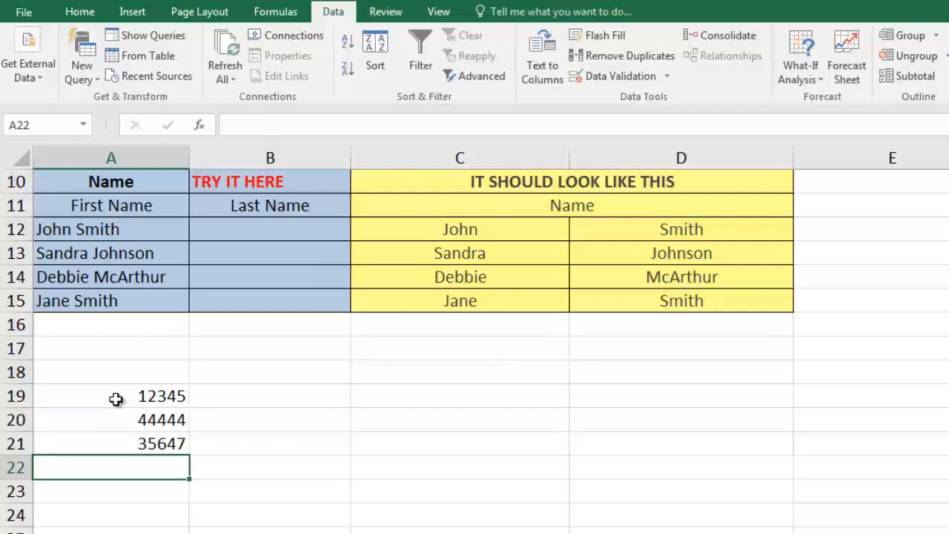
text(99953)
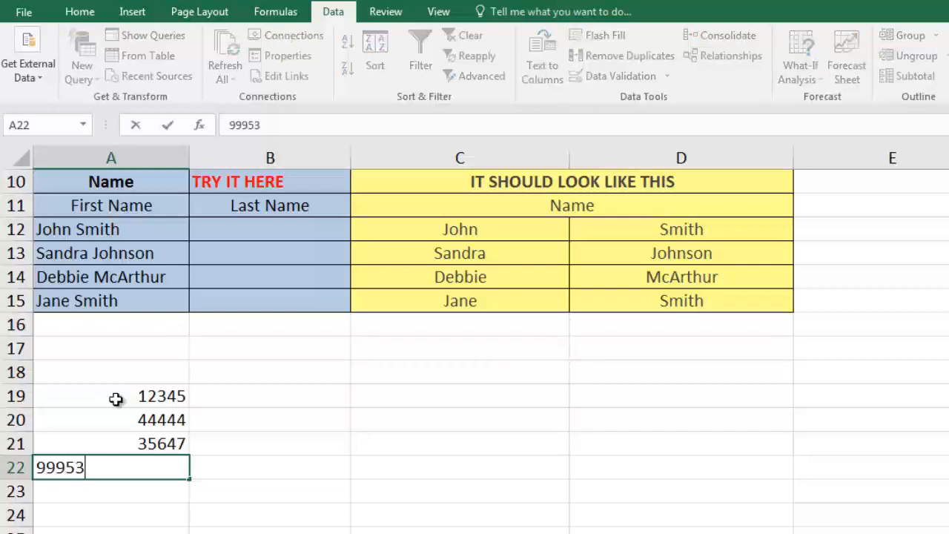
key(Return)
- Split the numbers in A19:A22 into two columns with Text to Columns, using a fixed-width break after the second digit
drag(116, 398, 132, 461)
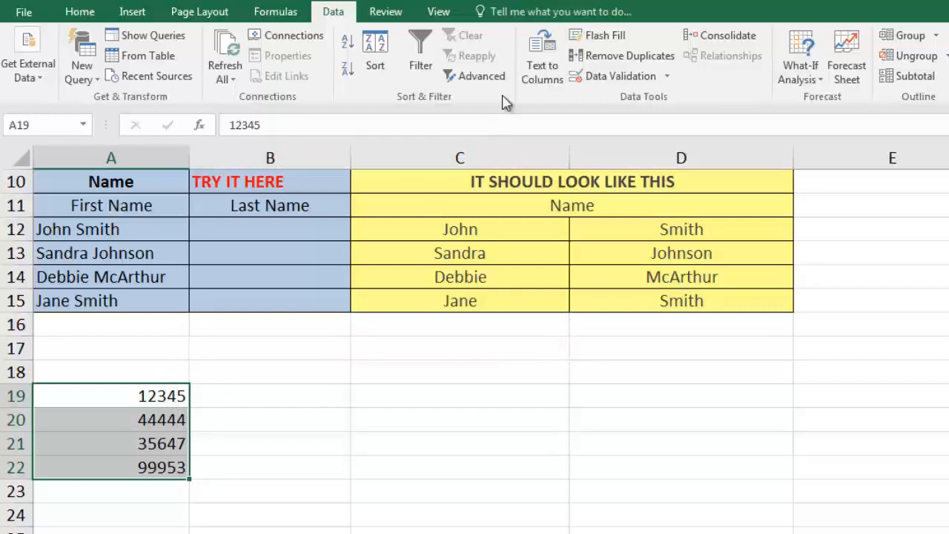
click(534, 59)
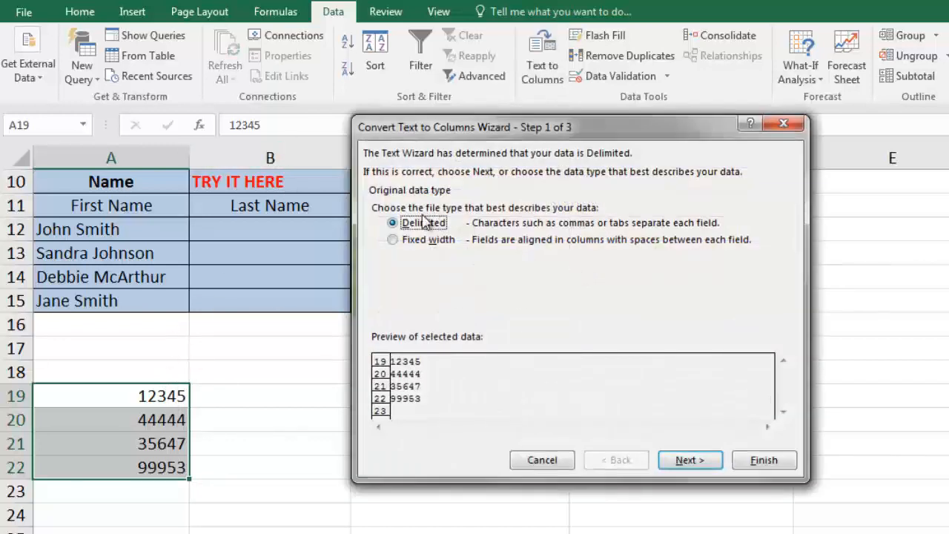
click(419, 238)
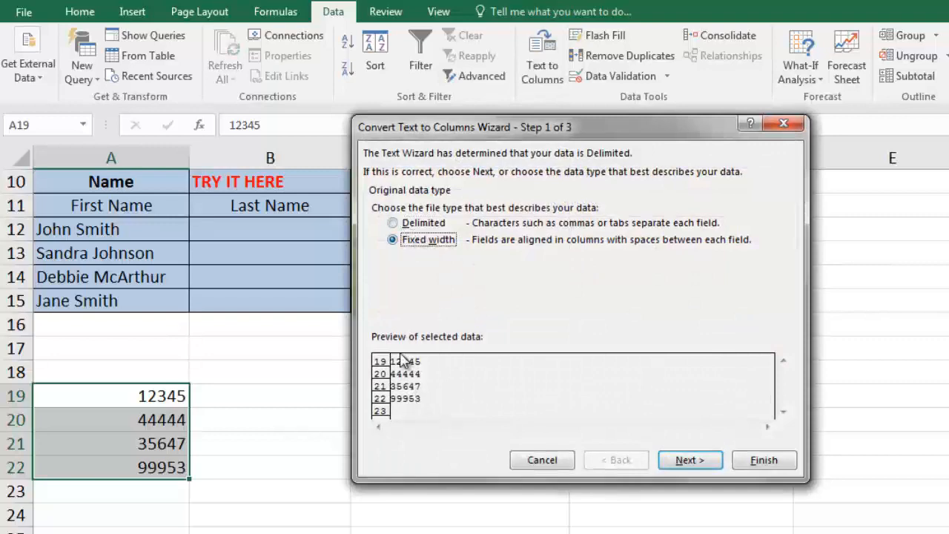
click(689, 460)
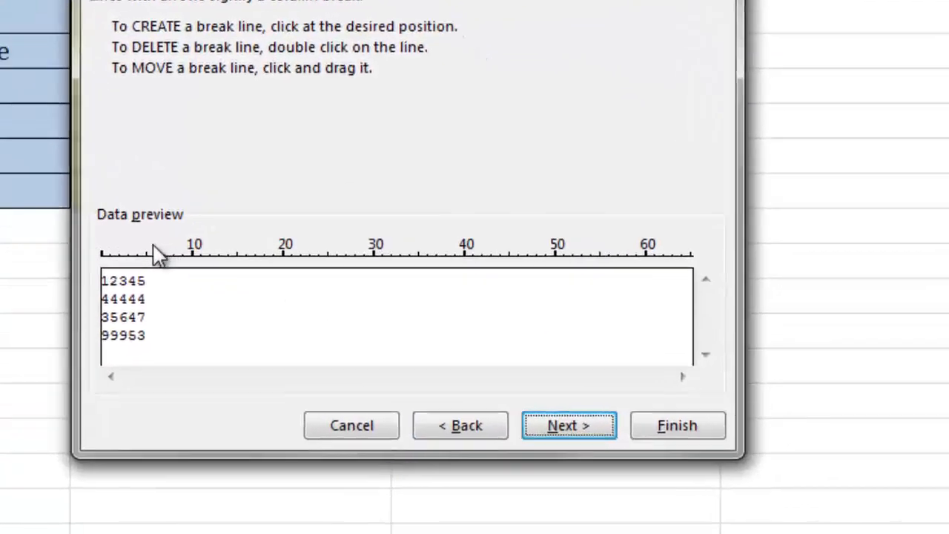
drag(146, 246, 120, 249)
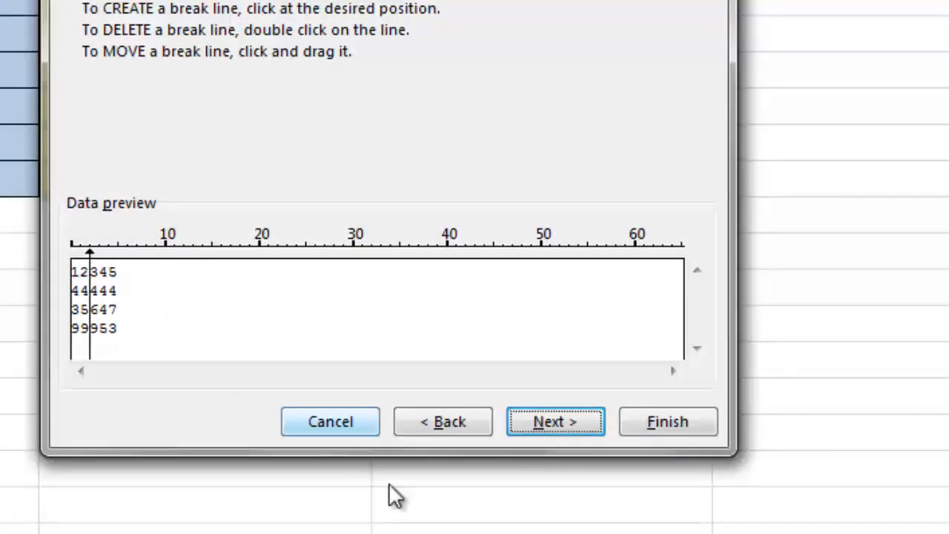
click(540, 423)
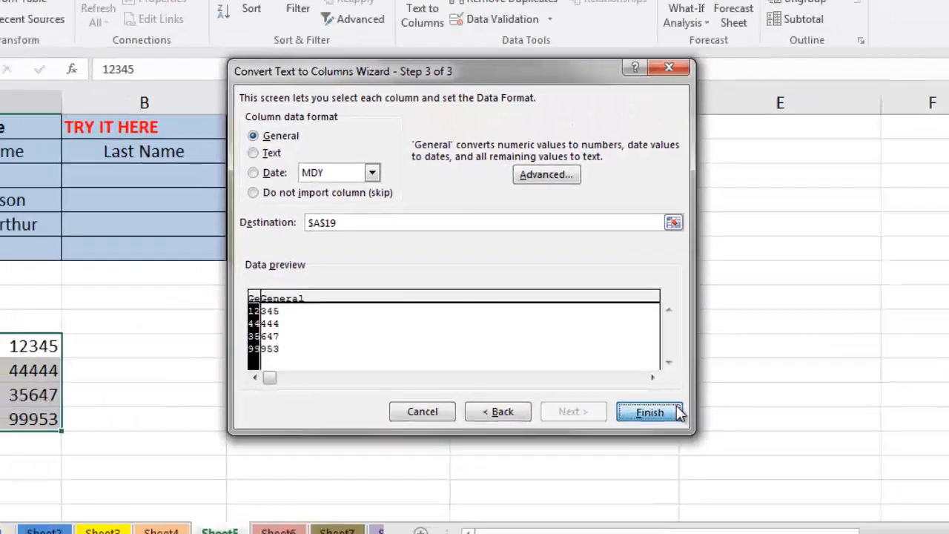
click(661, 418)
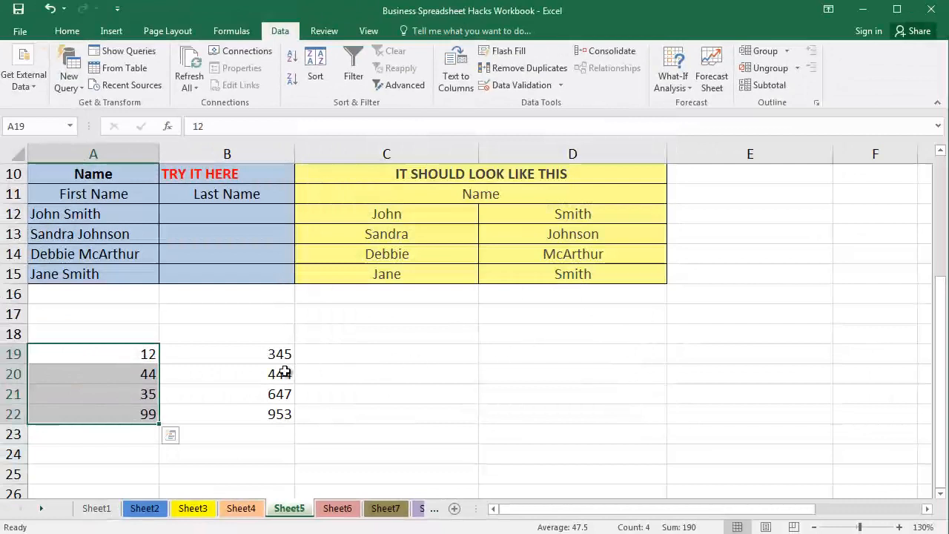
- Clear the split sample numbers from cells A19:B22 below the Separating Names table
drag(148, 351, 144, 410)
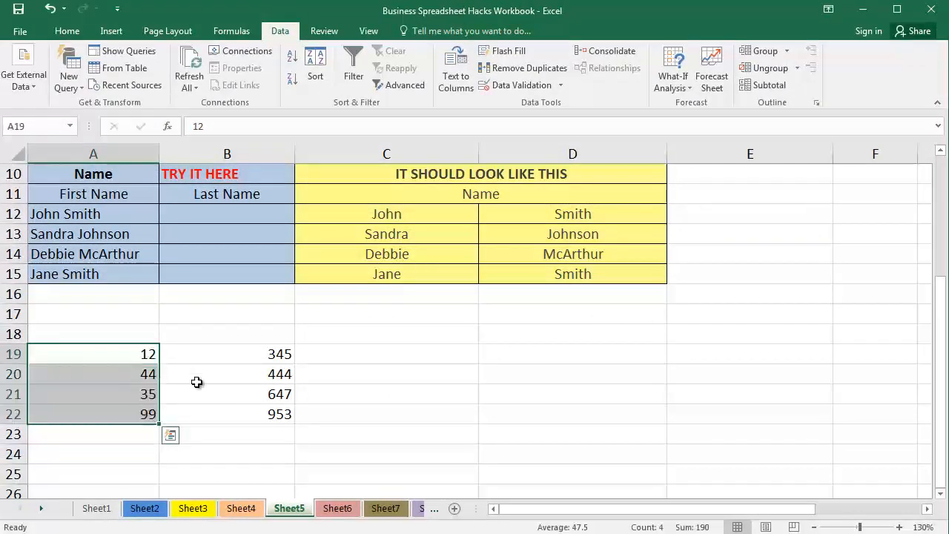
drag(252, 356, 250, 415)
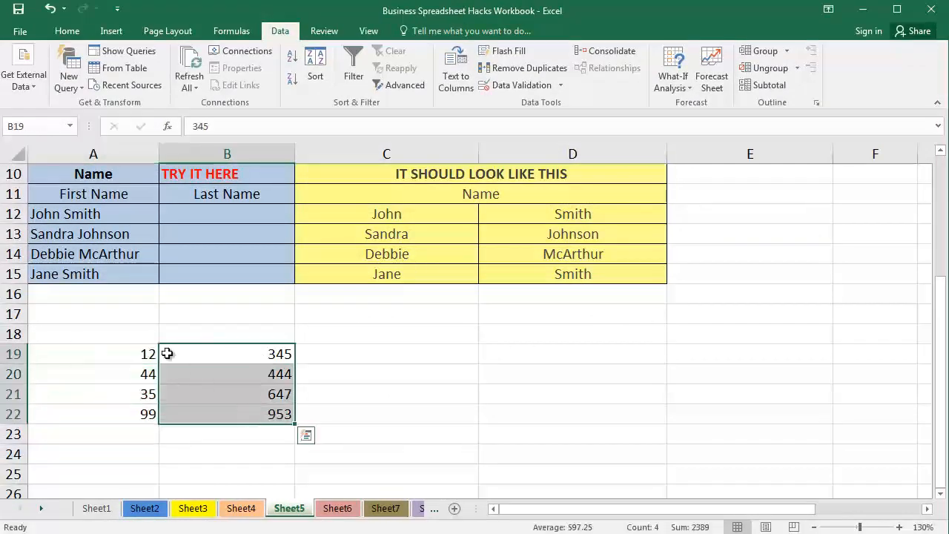
drag(133, 351, 209, 417)
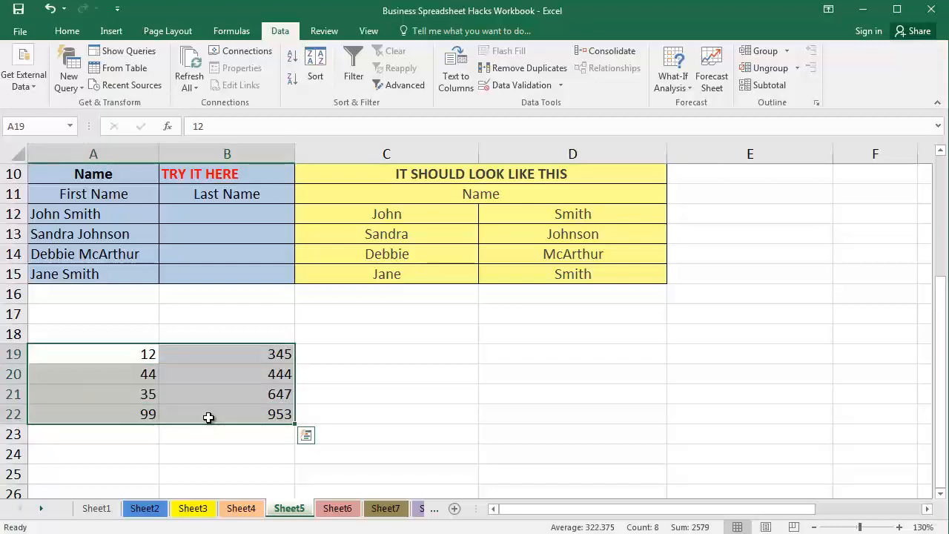
key(Delete)
scroll(208, 417, up, 2)
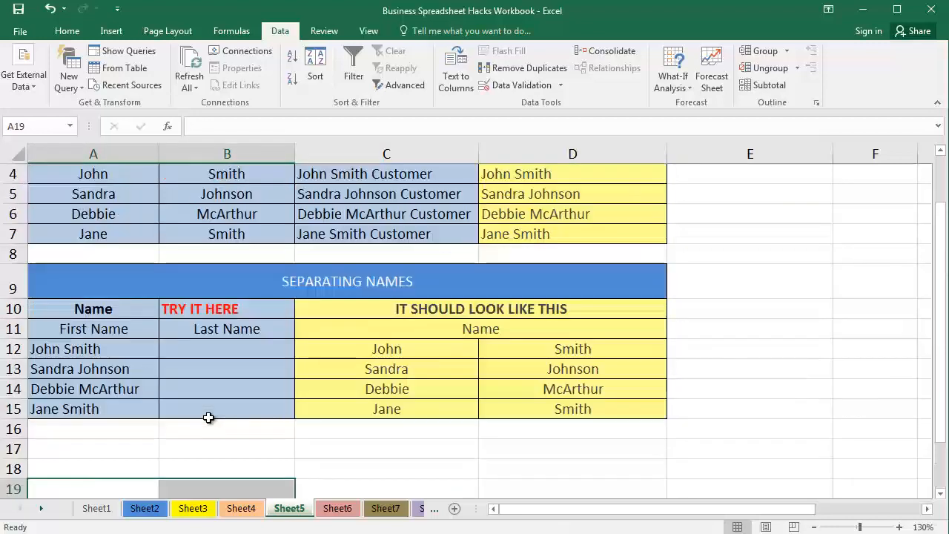
scroll(266, 391, down, 2)
scroll(266, 391, up, 2)
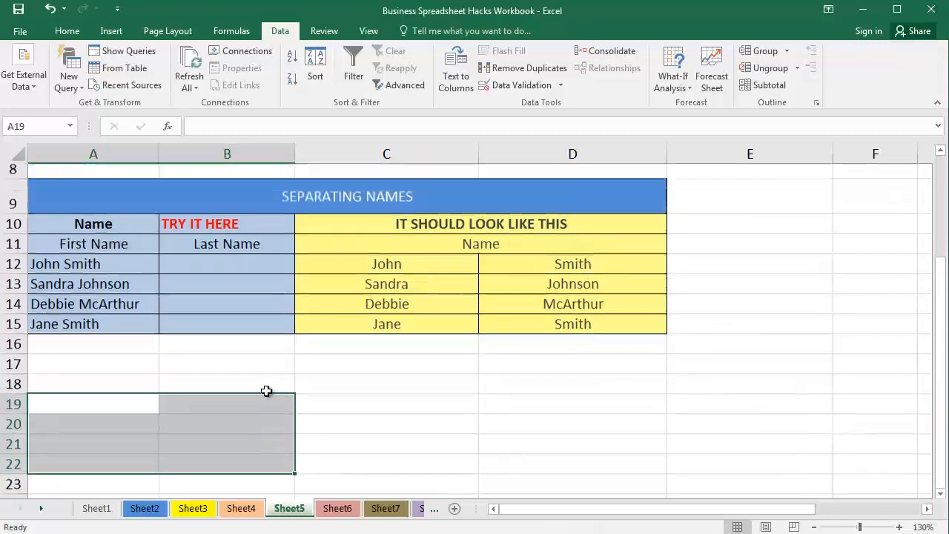
click(727, 307)
scroll(727, 306, up, 1)
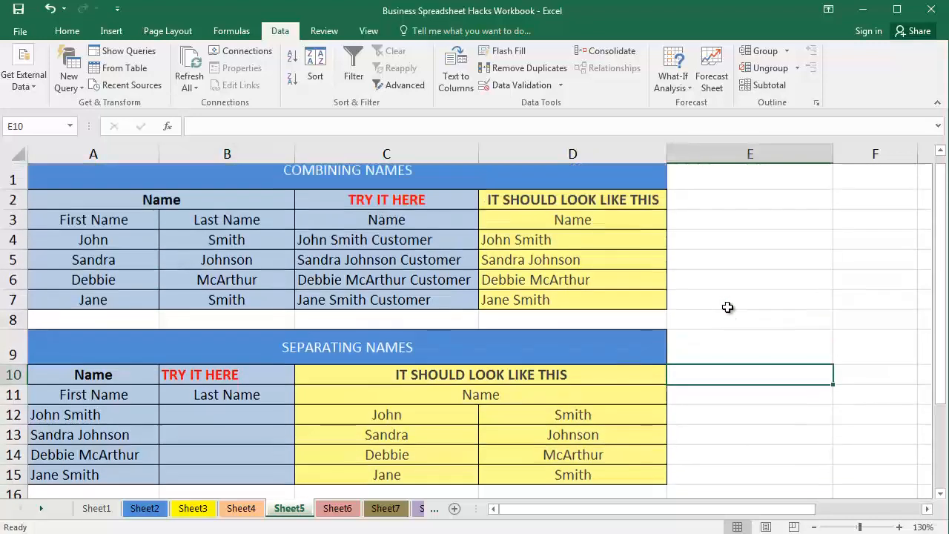
scroll(727, 307, down, 1)
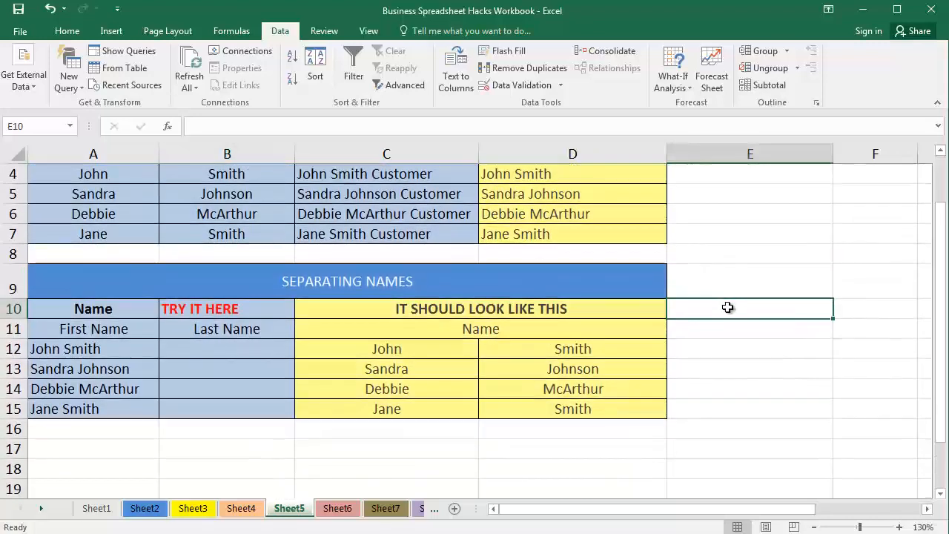